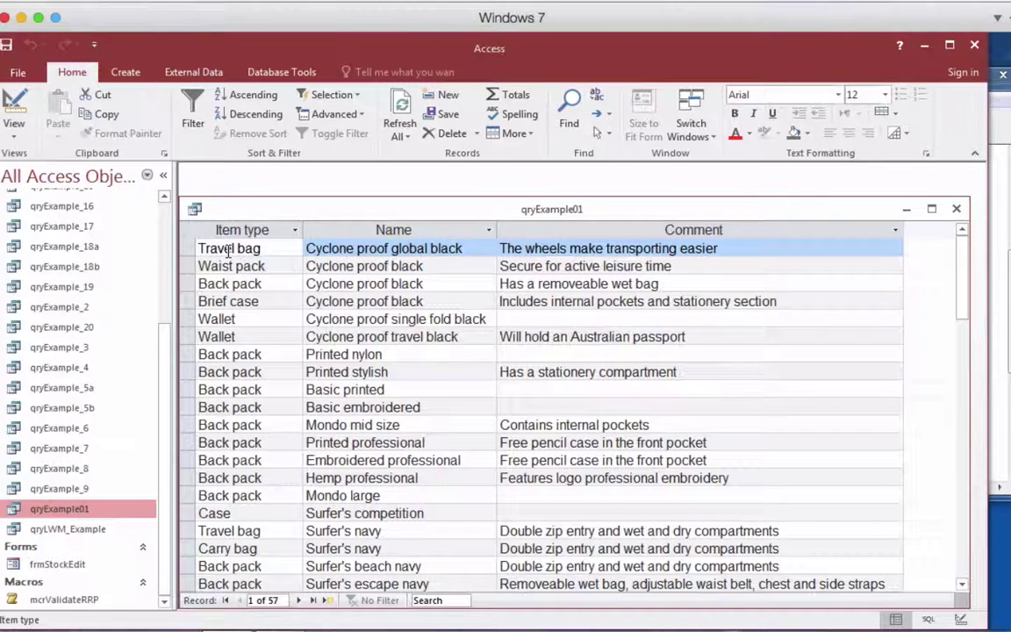
# - In SQL View, replace the semicolon after tblStock with a new line reading ORDER BY Item
pyautogui.click(14, 132)
pyautogui.click(29, 205)
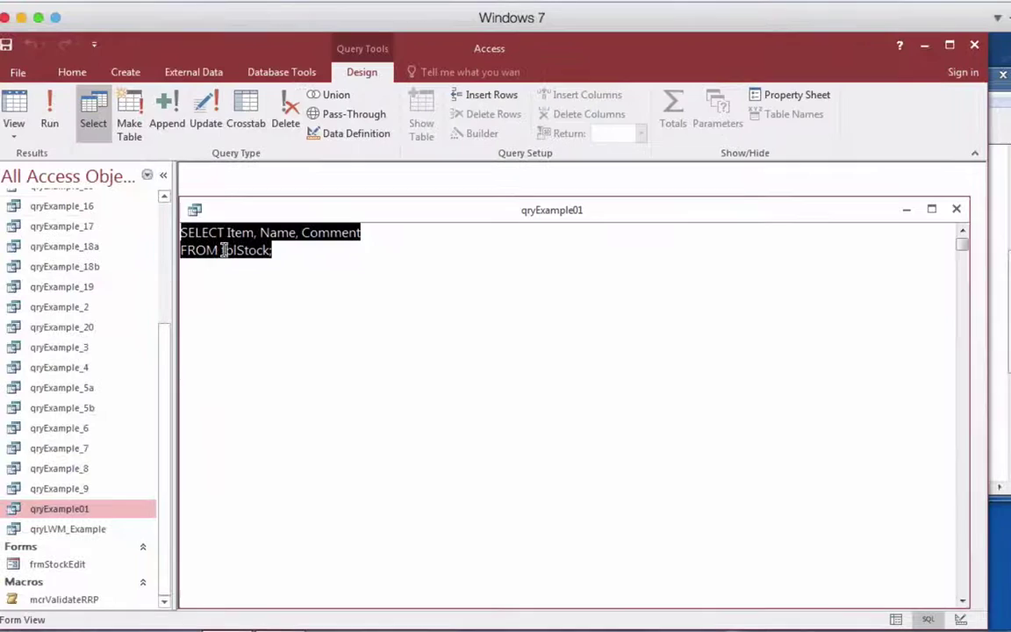
pyautogui.click(280, 255)
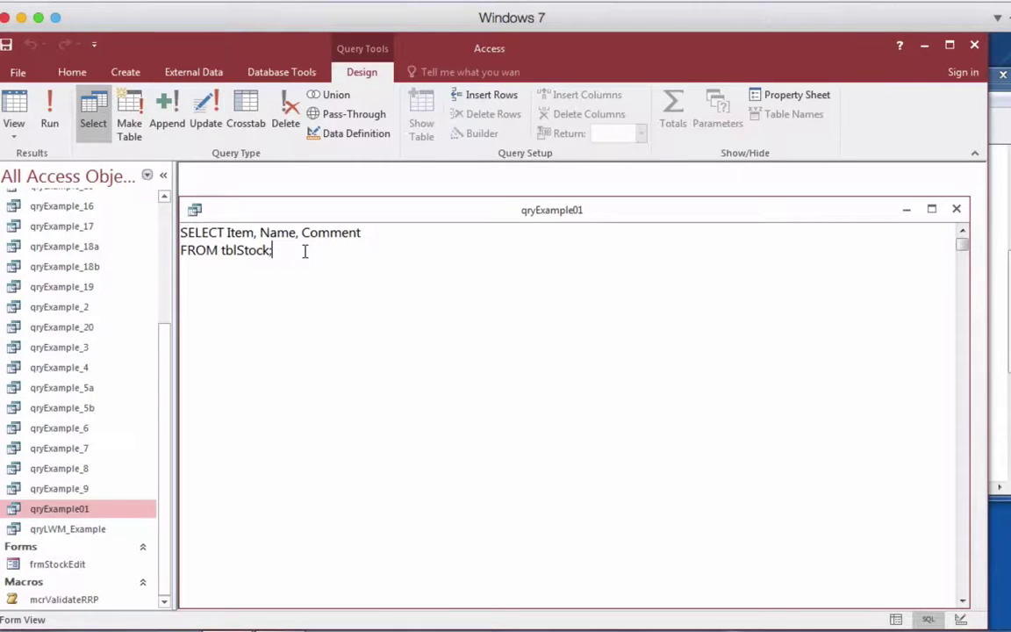
pyautogui.press('BackSpace')
pyautogui.press('Return')
pyautogui.write('ORDER BY ')
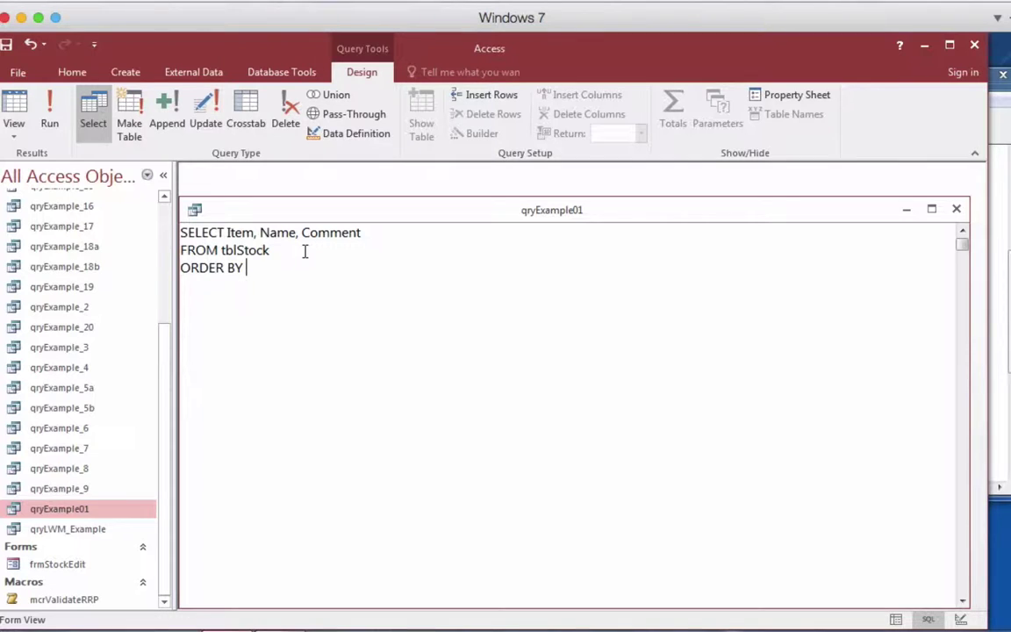
pyautogui.write('Item;')
pyautogui.click(55, 114)
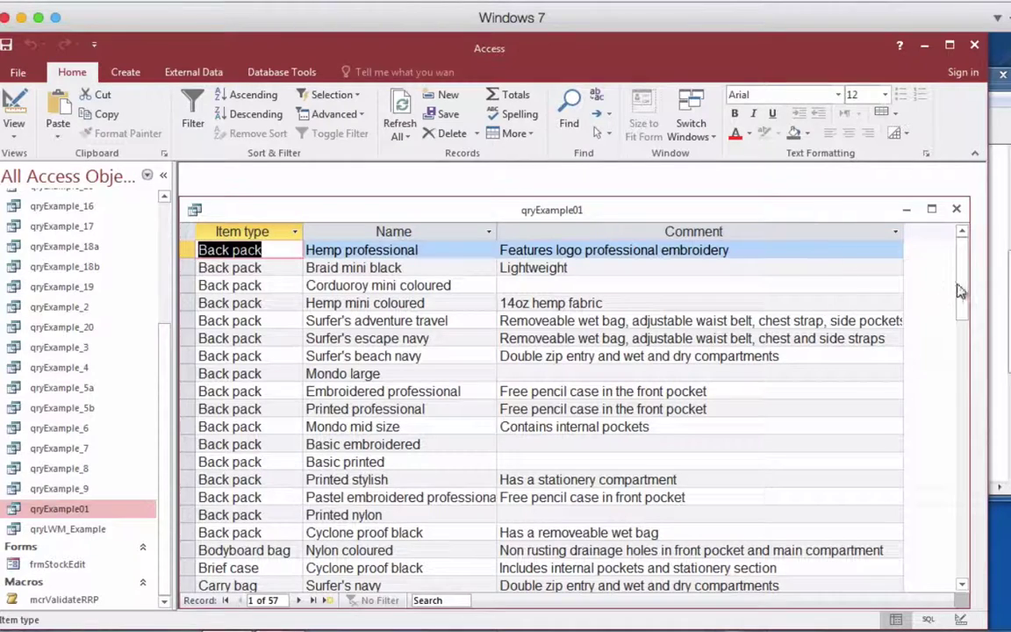
pyautogui.moveTo(963, 287); pyautogui.dragTo(966, 334)
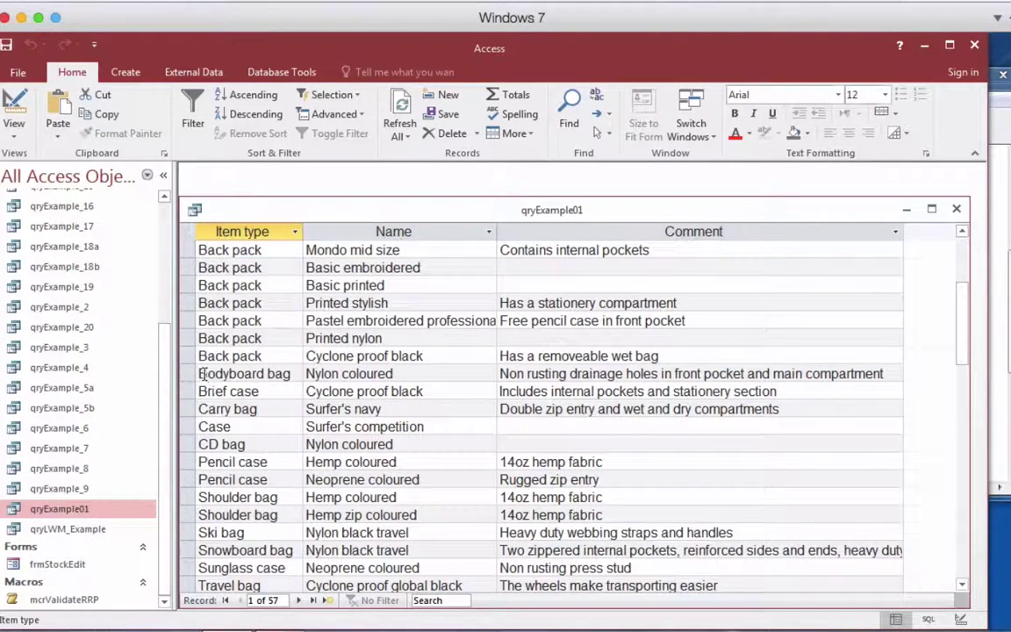
pyautogui.moveTo(187, 373); pyautogui.dragTo(177, 510)
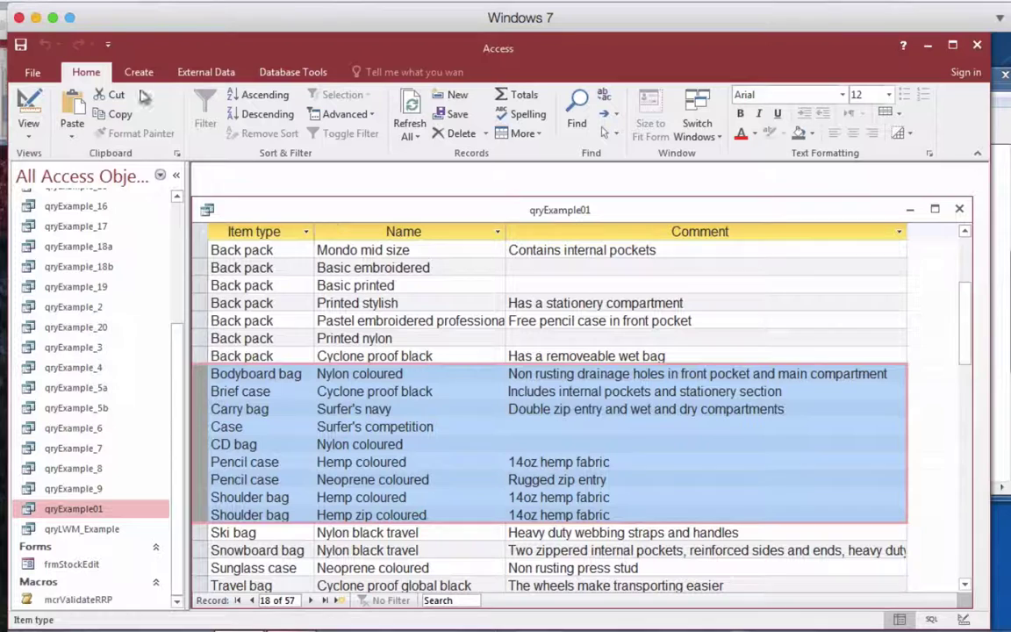
# - In SQL View, replace the semicolon after Item with DESC
pyautogui.click(30, 106)
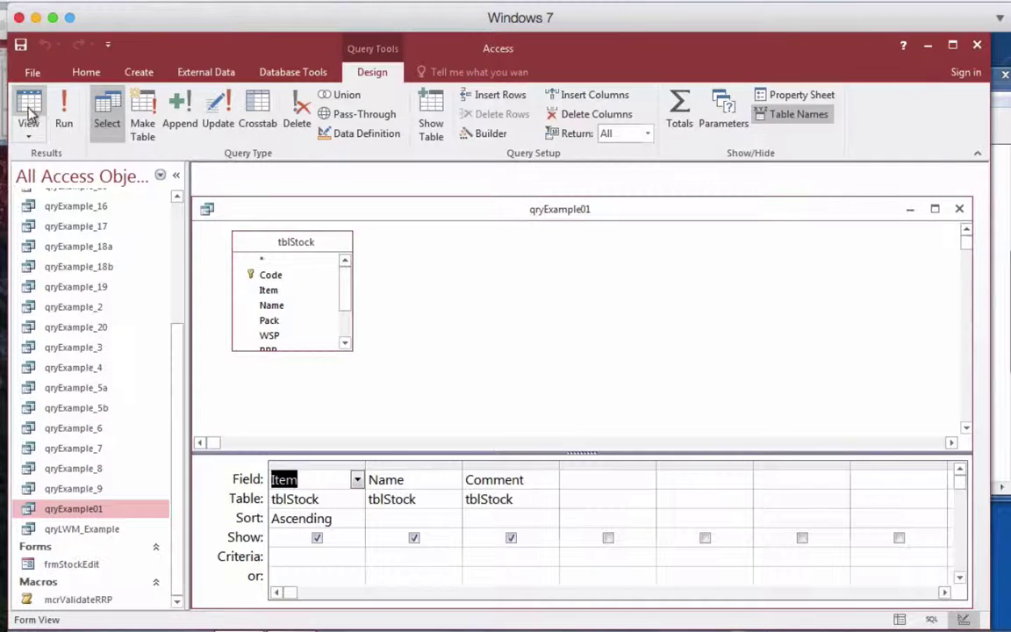
pyautogui.click(28, 132)
pyautogui.click(37, 202)
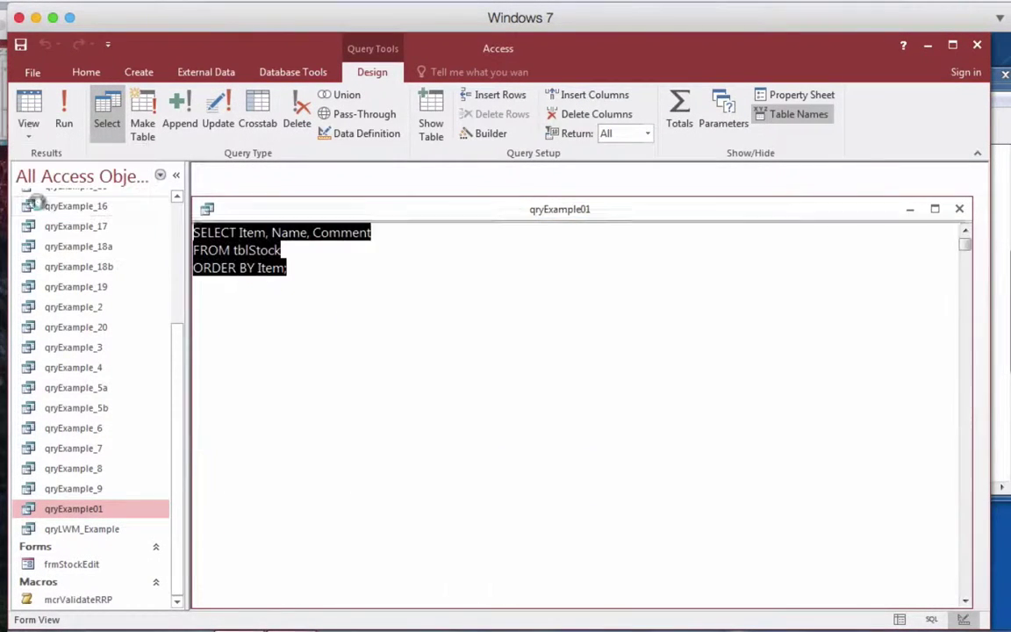
pyautogui.click(319, 280)
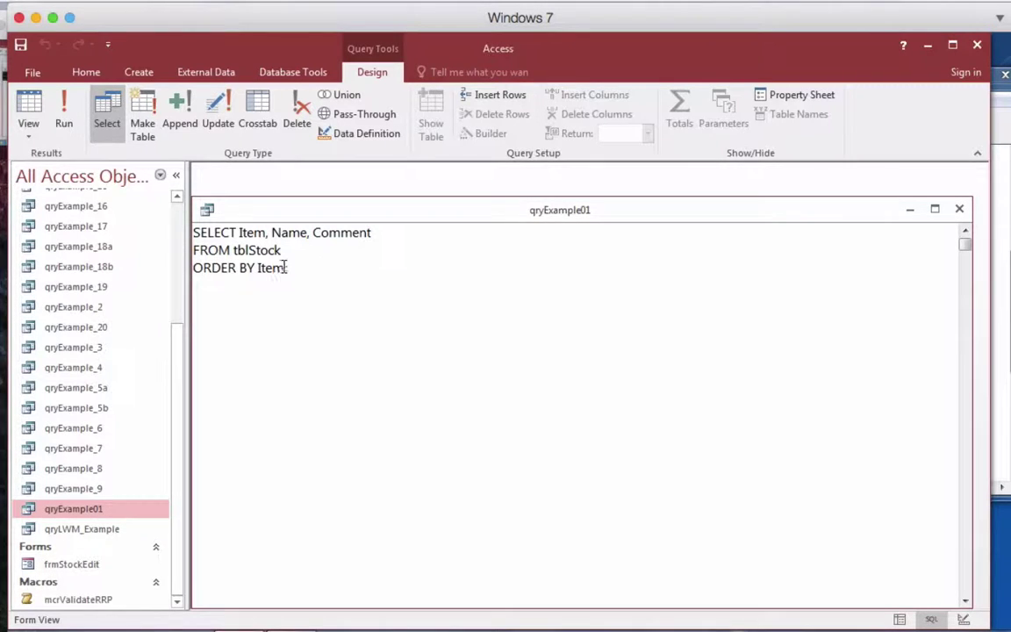
pyautogui.write(';')
pyautogui.press('BackSpace')
pyautogui.write('DESC')
# - Run the query and review the Z–A results, highlighting rows Flannel single fold to Pencil case
pyautogui.click(61, 107)
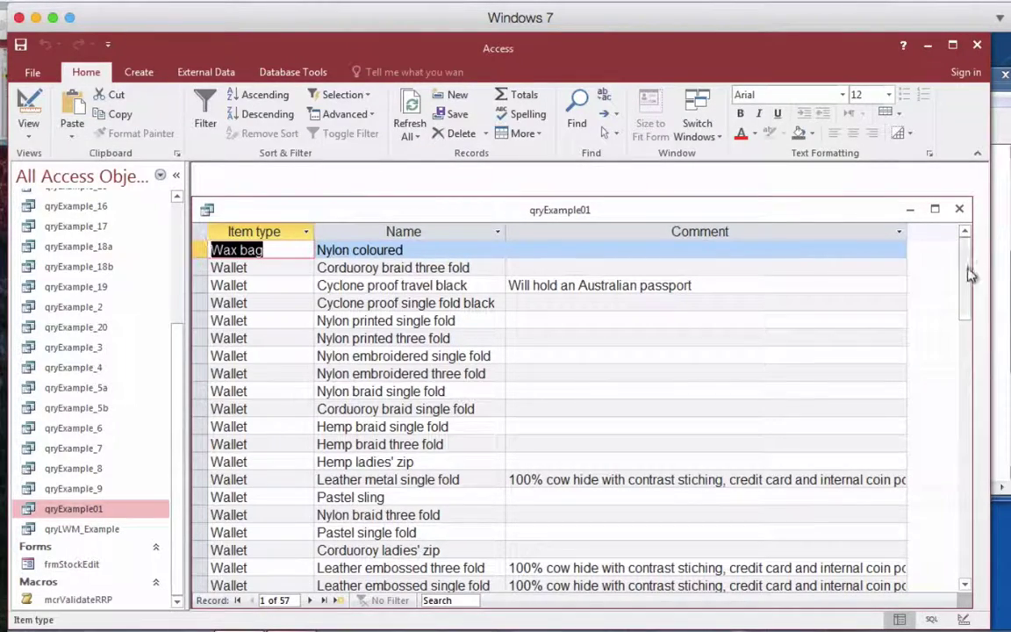
pyautogui.moveTo(969, 274); pyautogui.dragTo(969, 358)
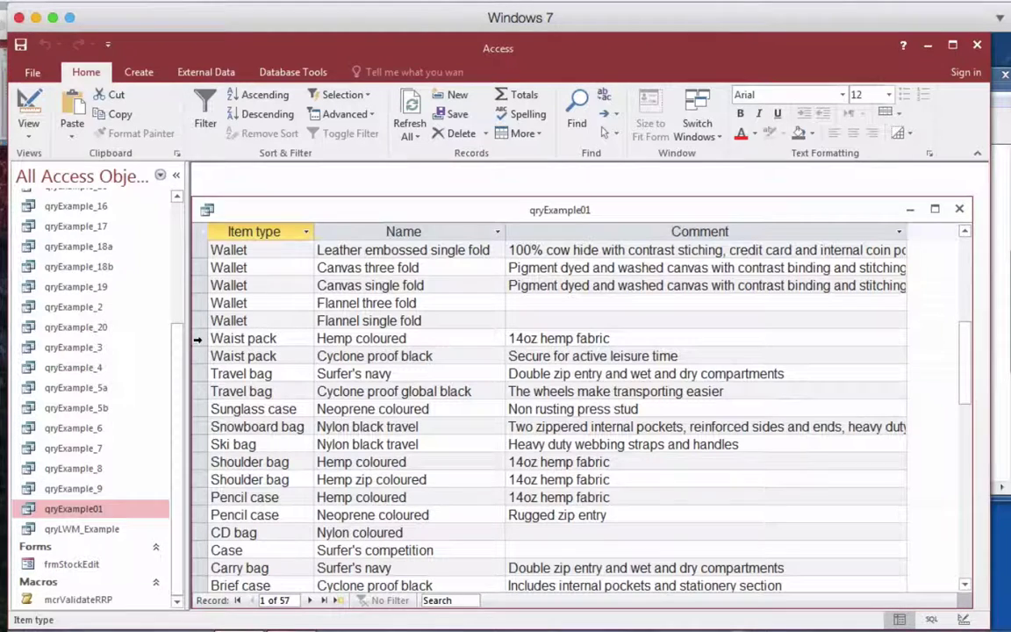
pyautogui.moveTo(191, 320)
pyautogui.mouseDown()
pyautogui.moveTo(190, 417)
pyautogui.moveTo(174, 517)
pyautogui.mouseUp()
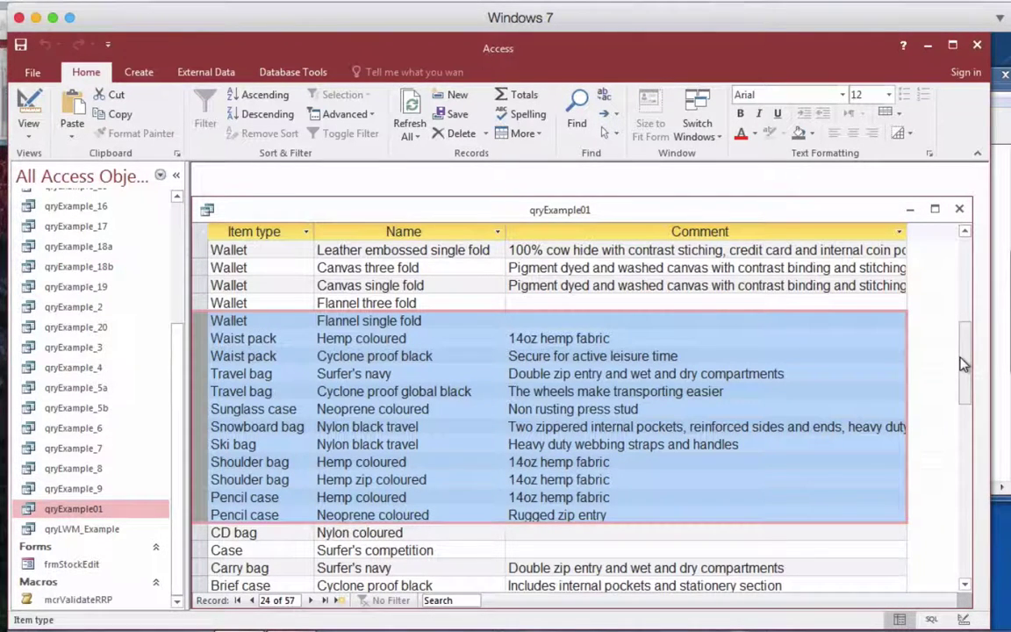
pyautogui.moveTo(964, 361); pyautogui.dragTo(957, 264)
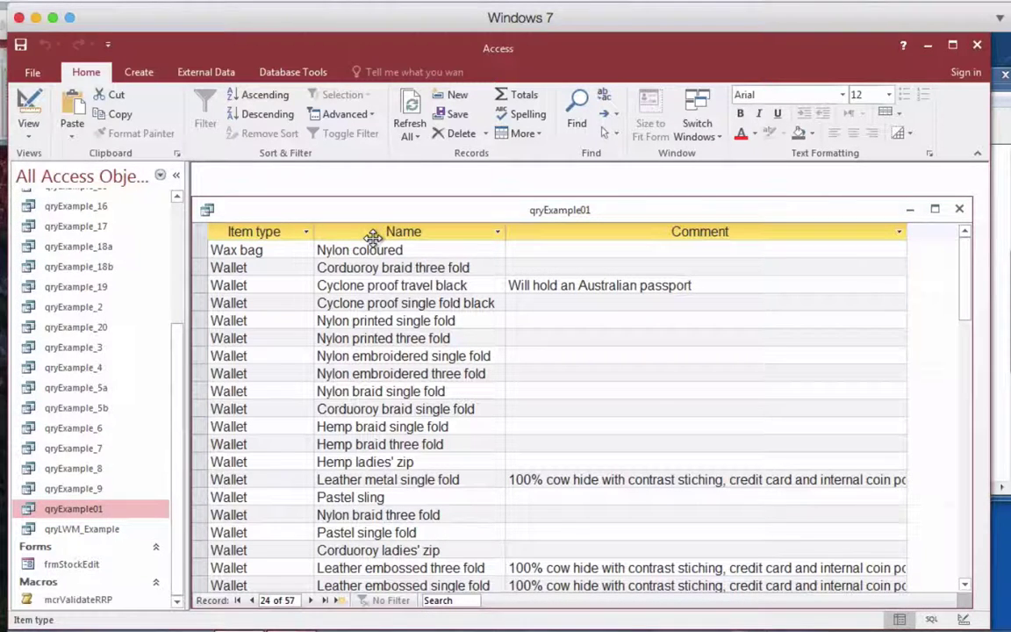
# - Insert ', Name' after Item so the clause reads ORDER BY Item, Name DESC, then run it
pyautogui.click(30, 134)
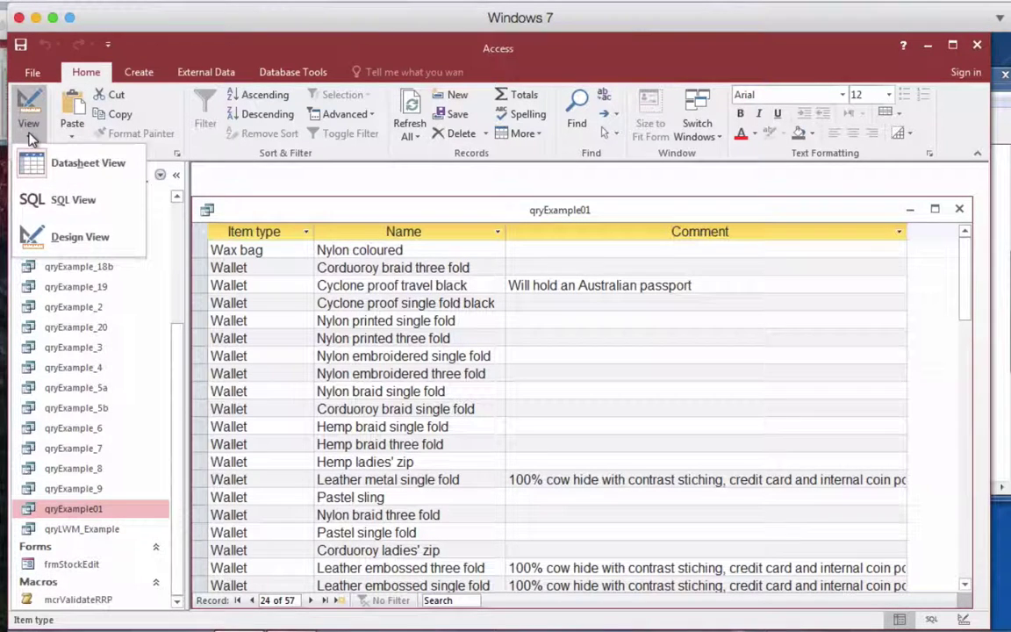
pyautogui.click(30, 200)
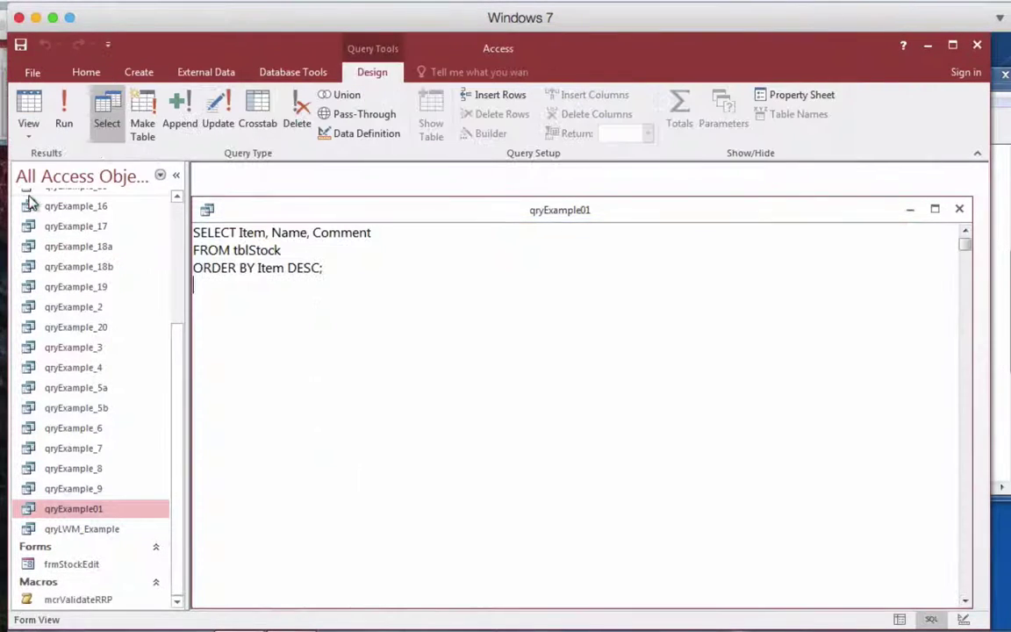
pyautogui.click(282, 267)
pyautogui.write(', Na')
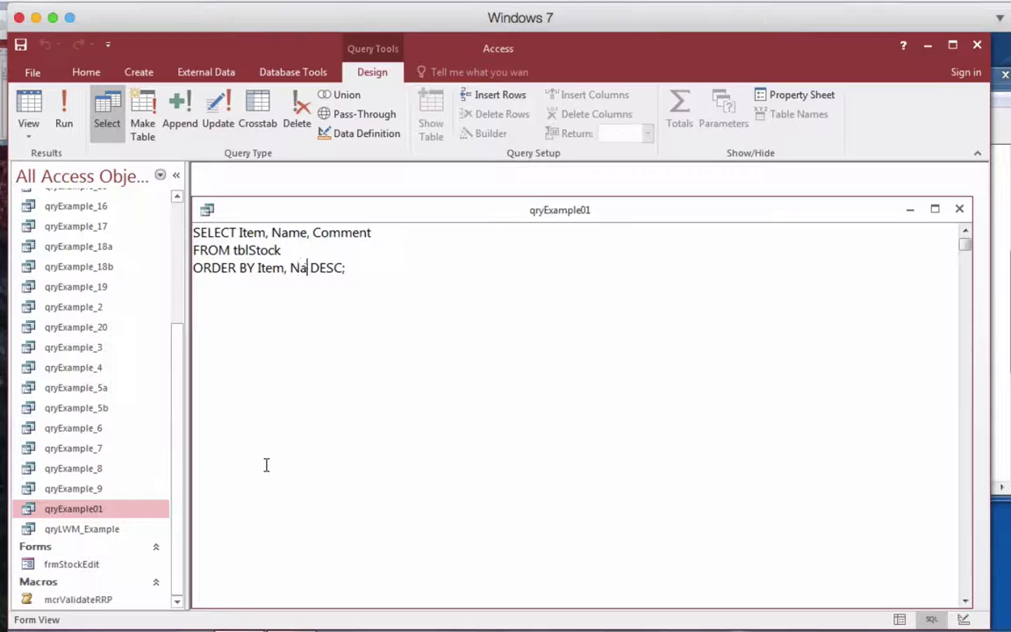
pyautogui.write('me')
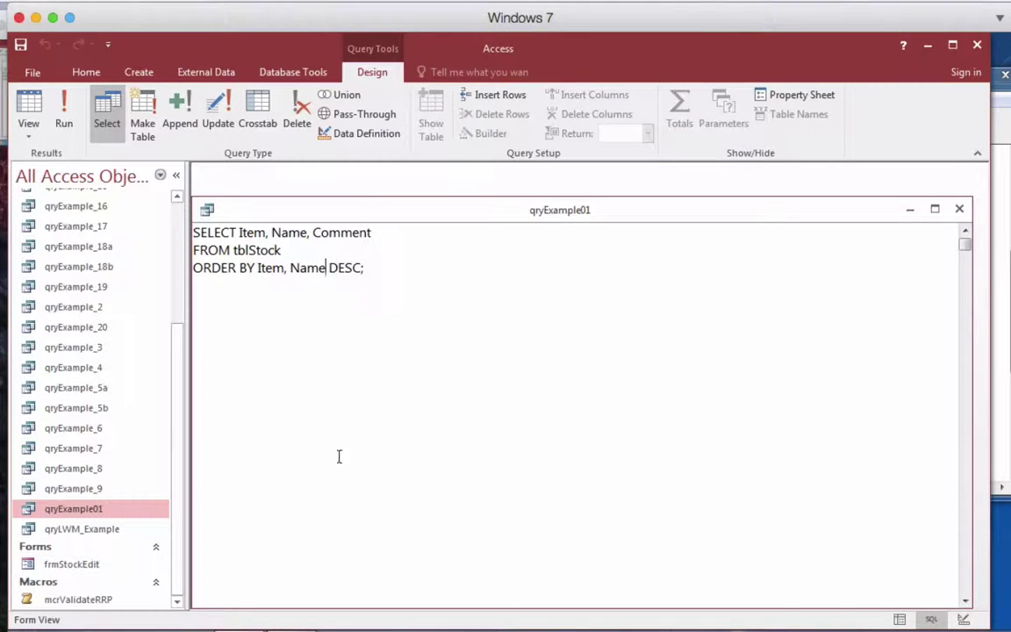
pyautogui.click(64, 121)
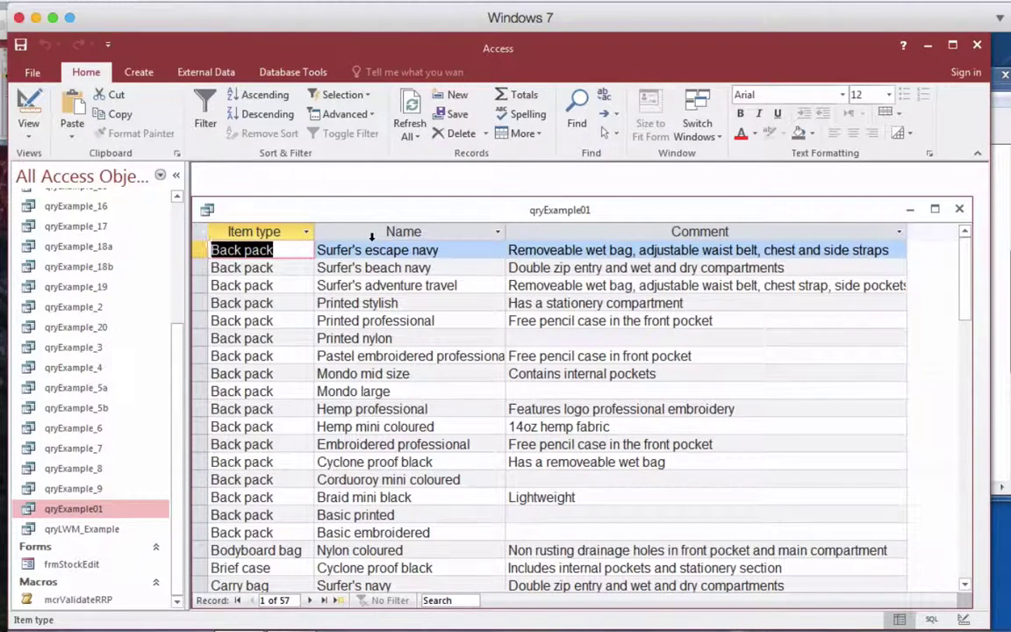
# - Delete DESC so the clause reads ORDER BY Item, Name, then show the datasheet
pyautogui.click(29, 127)
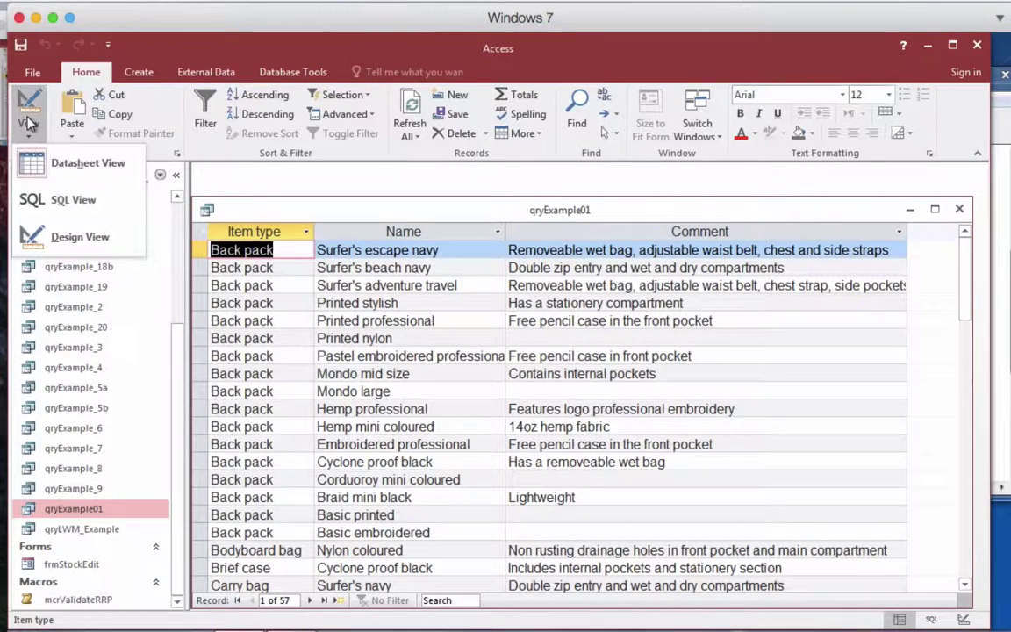
pyautogui.click(53, 199)
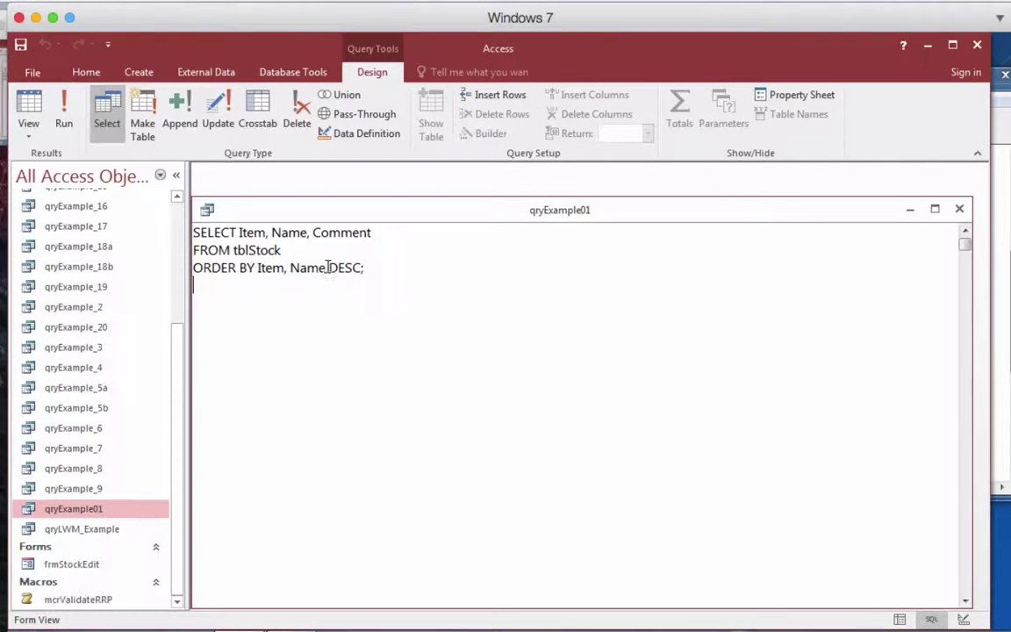
pyautogui.moveTo(330, 268); pyautogui.dragTo(363, 267)
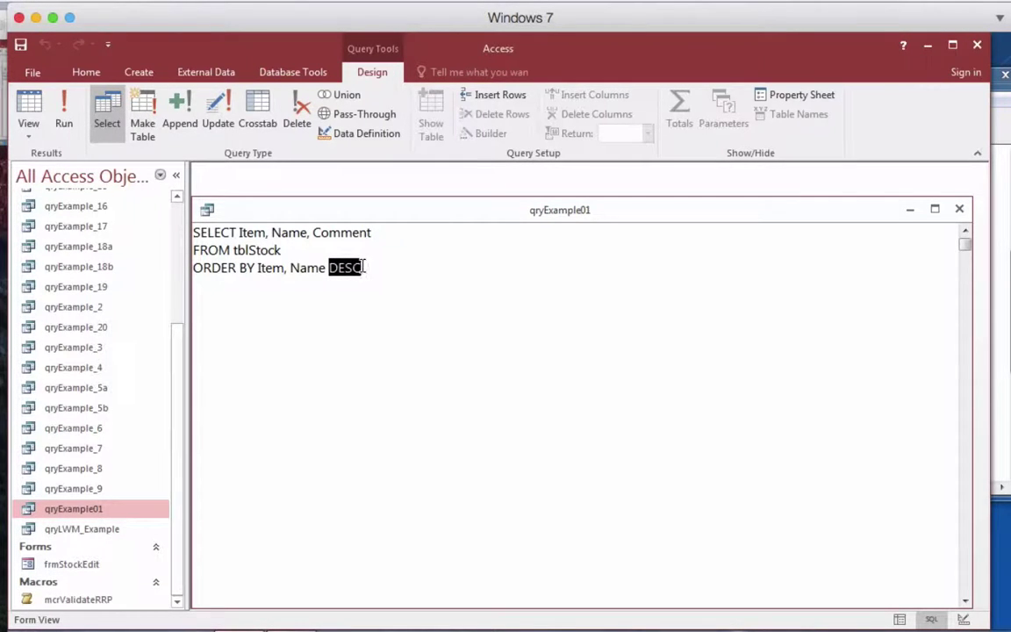
pyautogui.press('BackSpace')
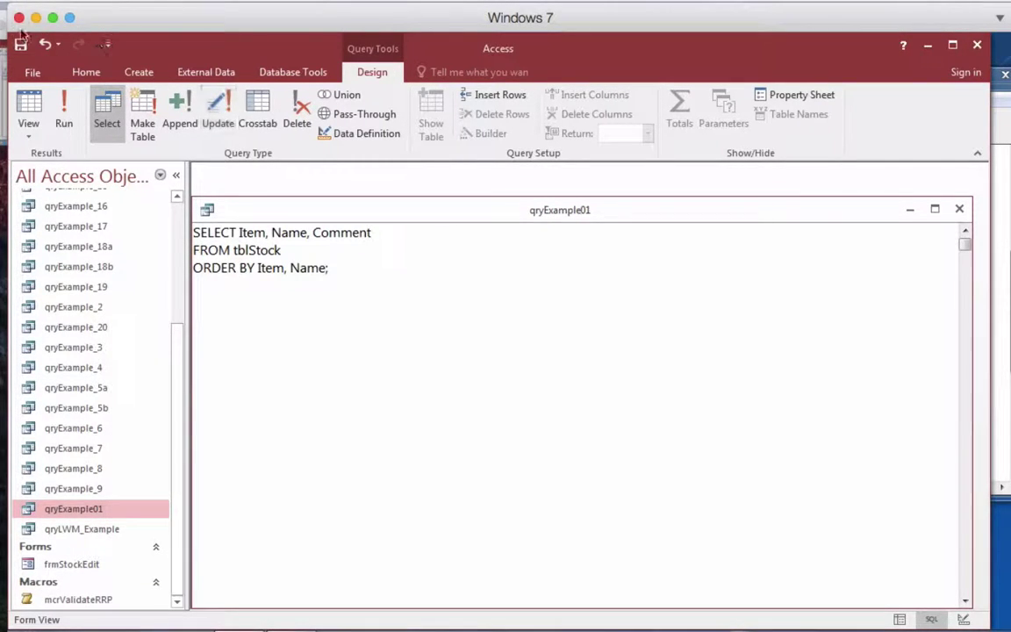
pyautogui.click(64, 114)
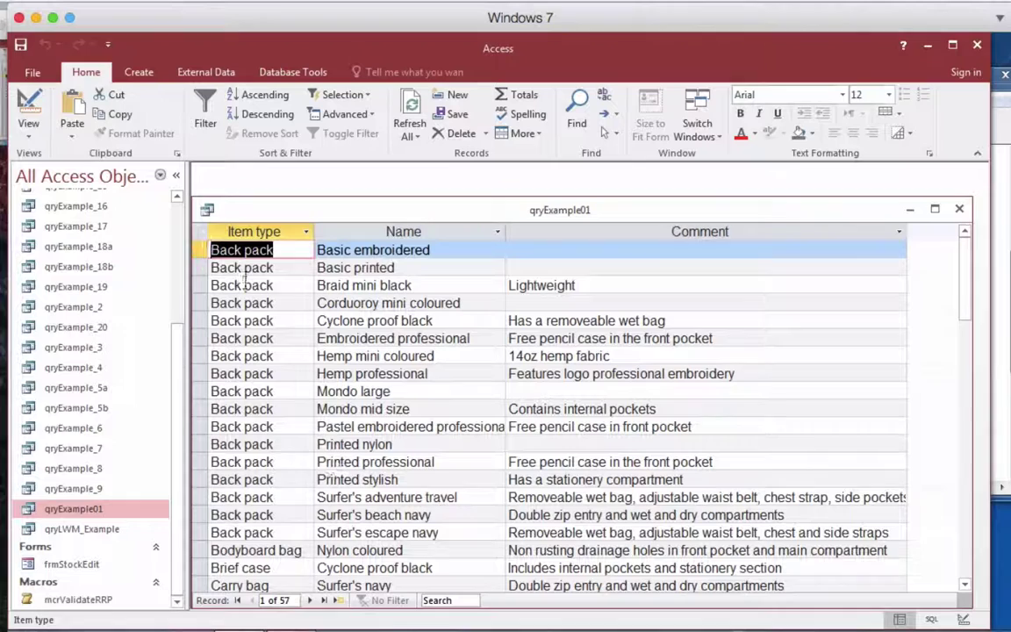
# - Change the clause to ORDER BY Item DESC, Name and run it, putting Wax bag first
pyautogui.click(31, 131)
pyautogui.click(33, 200)
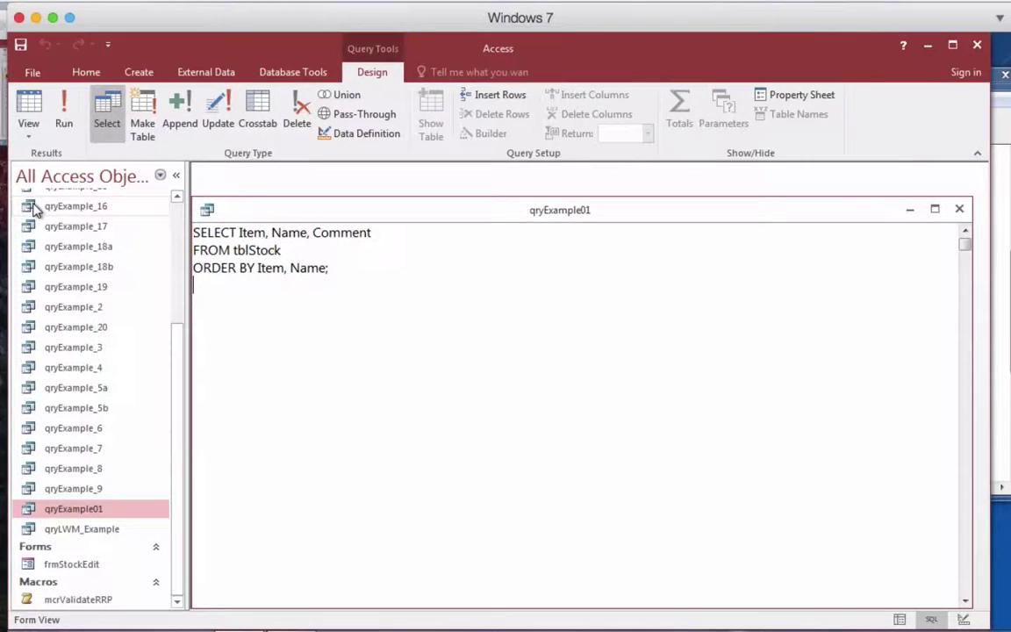
pyautogui.click(284, 269)
pyautogui.write(', ')
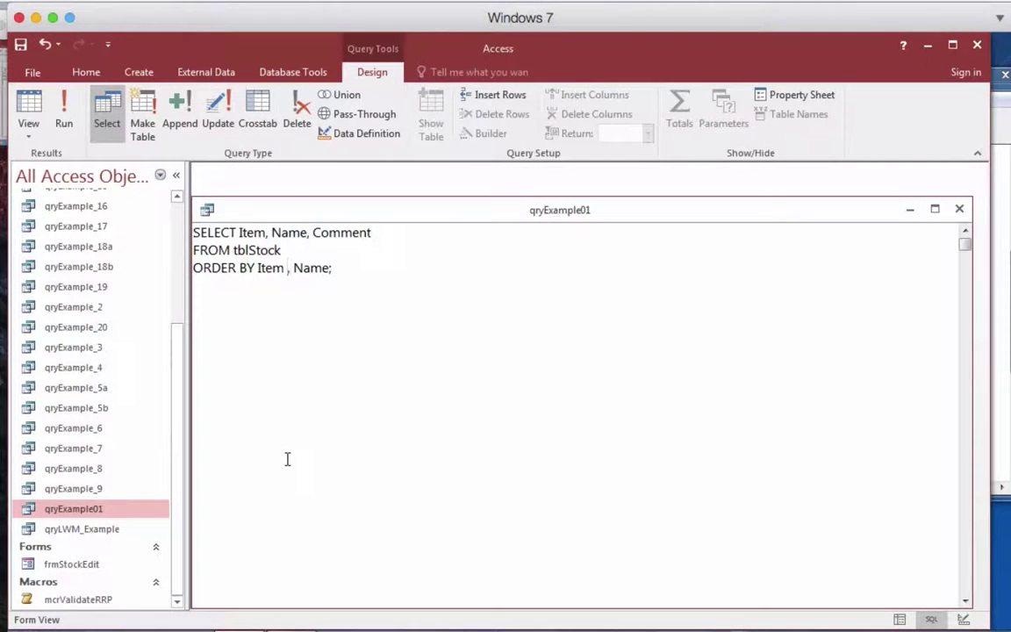
pyautogui.write('DESC')
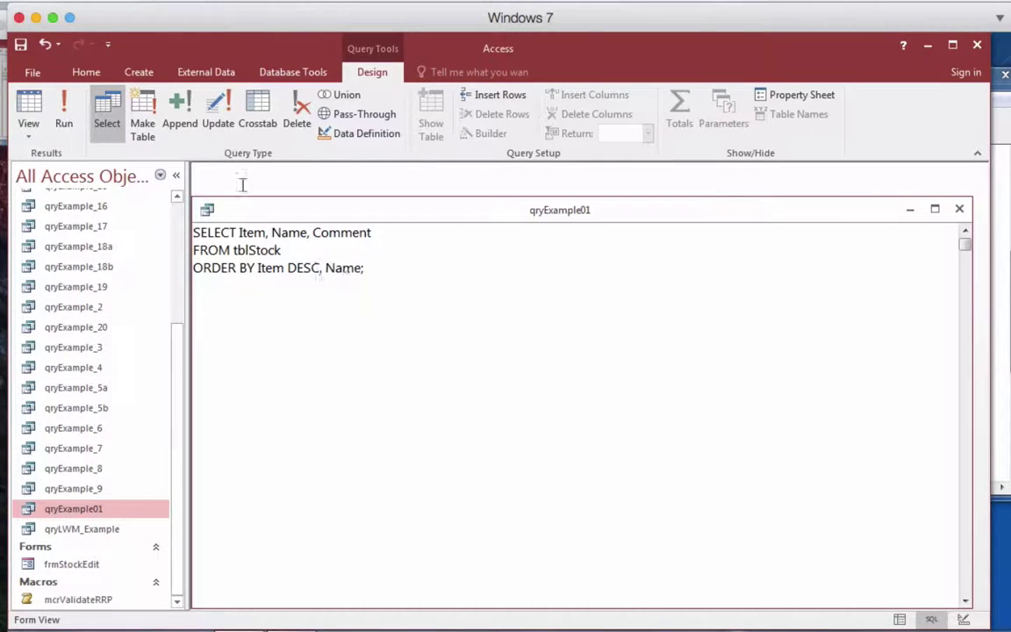
pyautogui.write(',')
pyautogui.click(63, 101)
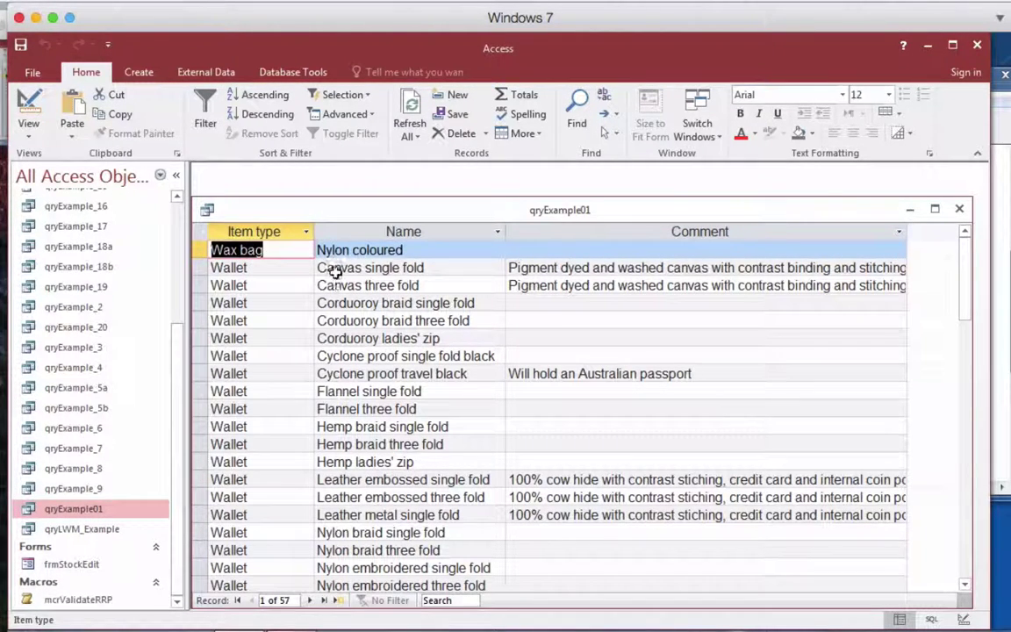
# - Switch qryExample01 to SQL View to display its ORDER BY Item DESC, Name statement
pyautogui.click(30, 130)
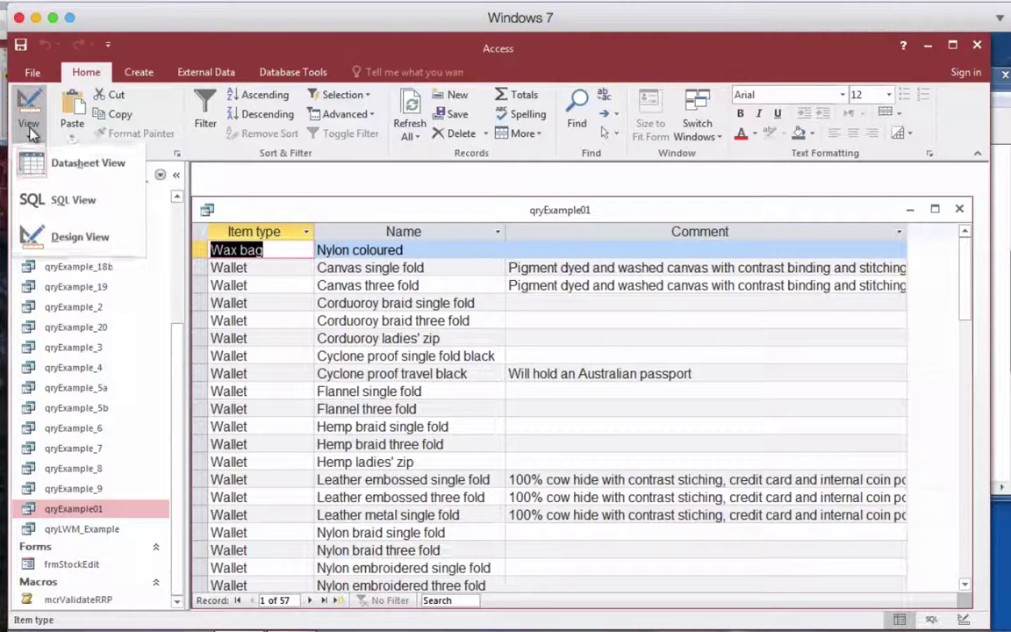
pyautogui.click(41, 201)
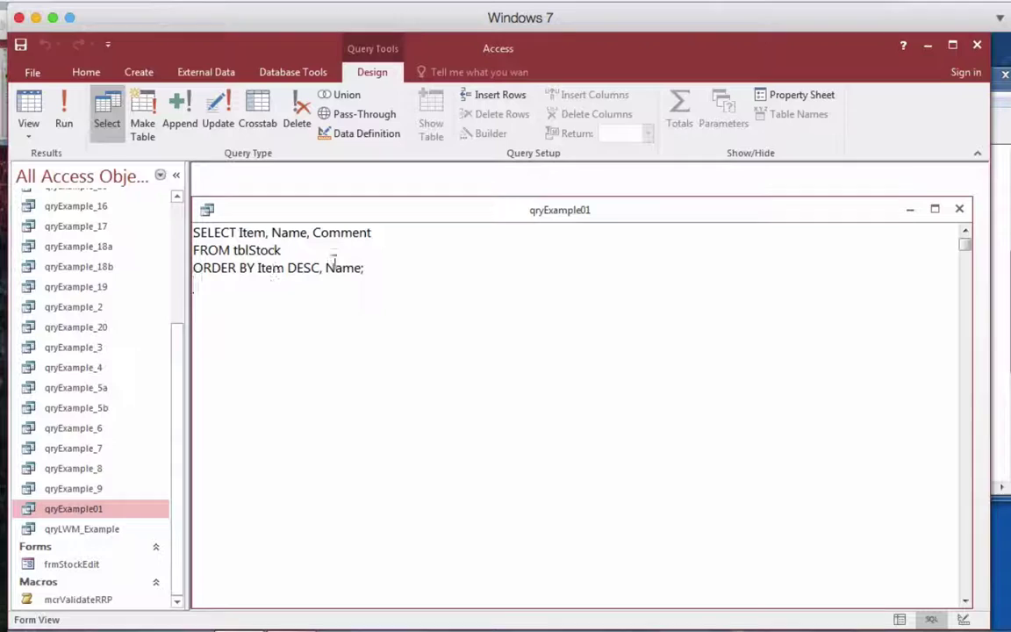